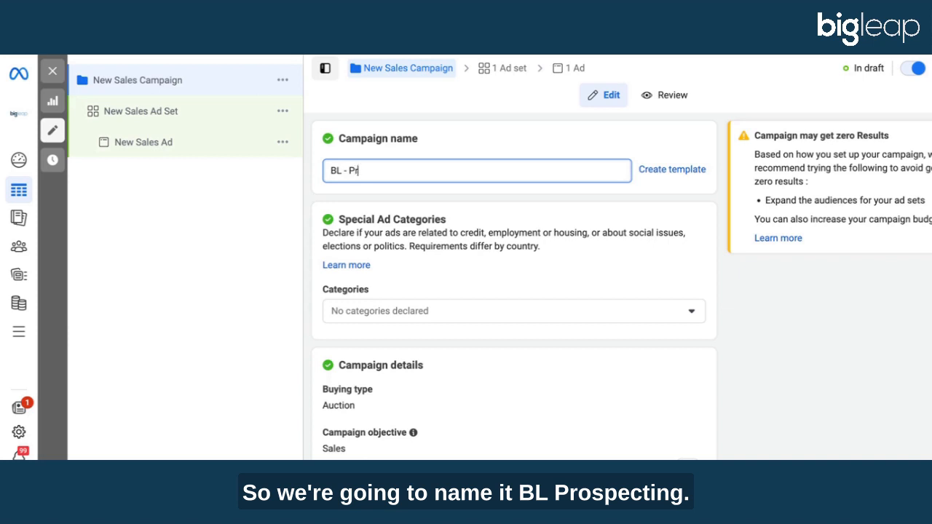
Step: Name the campaign "BL - Prospecting"
{"action": "type", "text": "ospectu"}
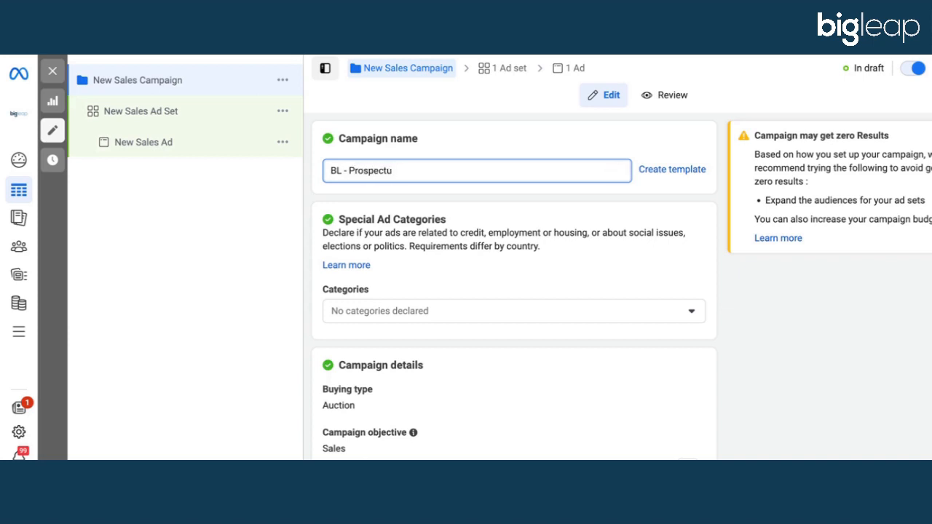
{"action": "type", "text": "ging"}
{"action": "left_click", "coordinate": [245, 235]}
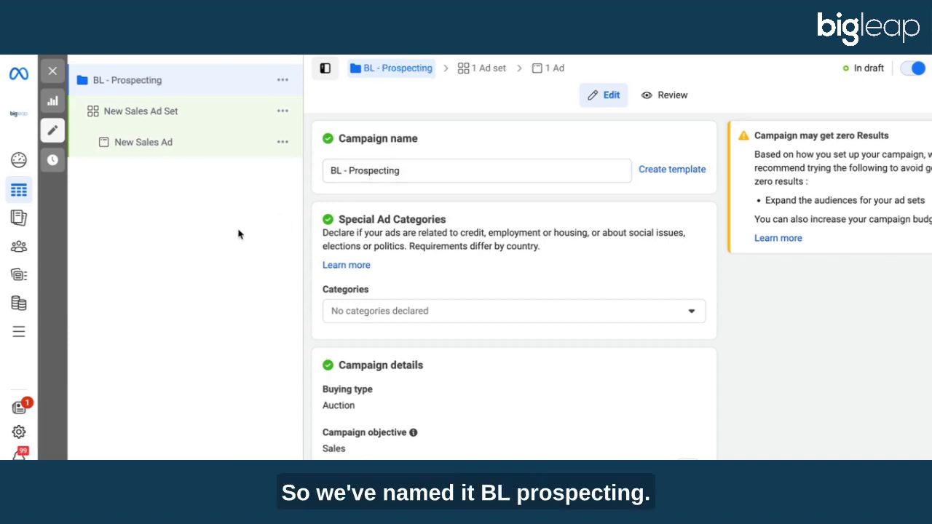
Step: Review the available special ad categories for the campaign without declaring any
{"action": "scroll", "coordinate": [372, 291], "scroll_direction": "down", "scroll_amount": 5}
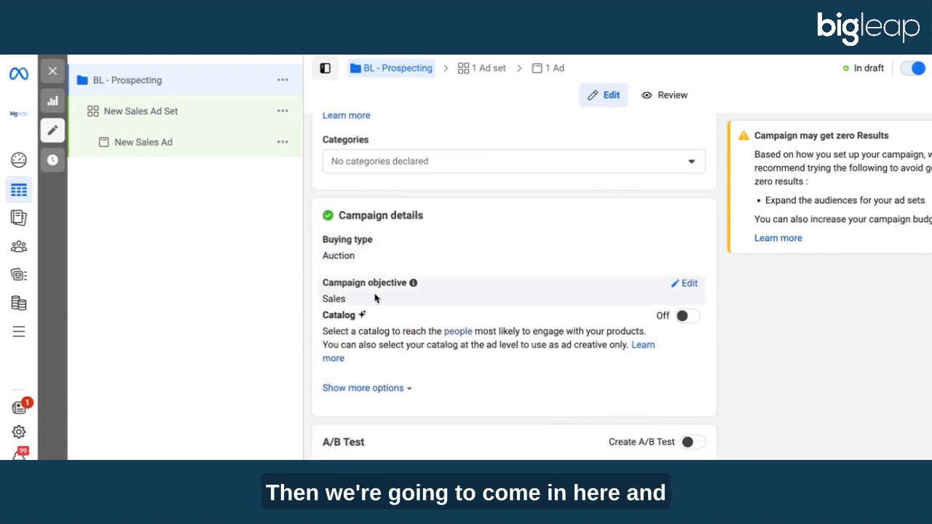
{"action": "scroll", "coordinate": [375, 299], "scroll_direction": "up", "scroll_amount": 2}
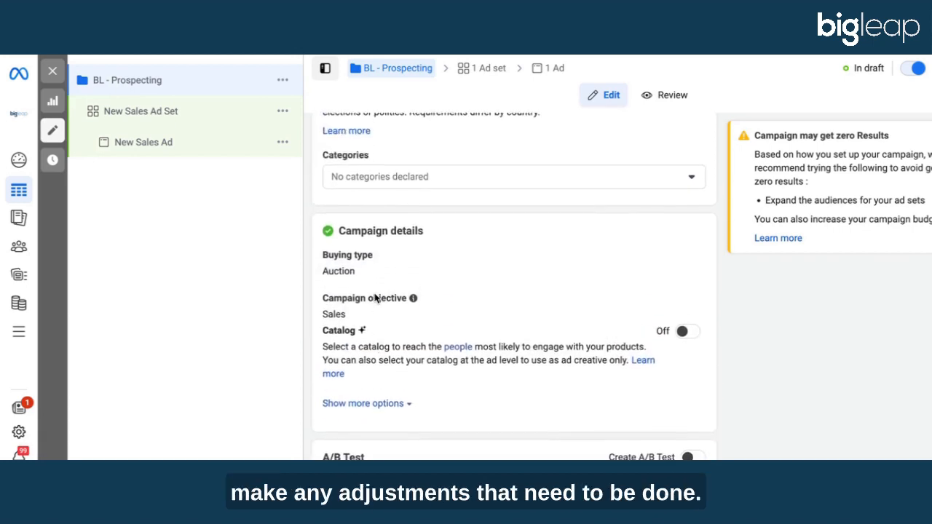
{"action": "left_click", "coordinate": [392, 185]}
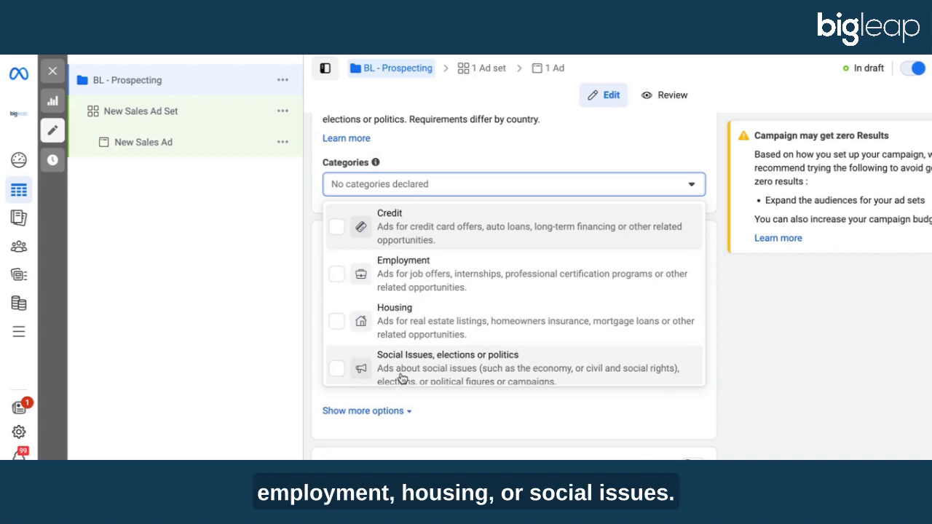
{"action": "left_click", "coordinate": [269, 300]}
{"action": "scroll", "coordinate": [404, 301], "scroll_direction": "up", "scroll_amount": 2}
{"action": "scroll", "coordinate": [401, 304], "scroll_direction": "down", "scroll_amount": 1}
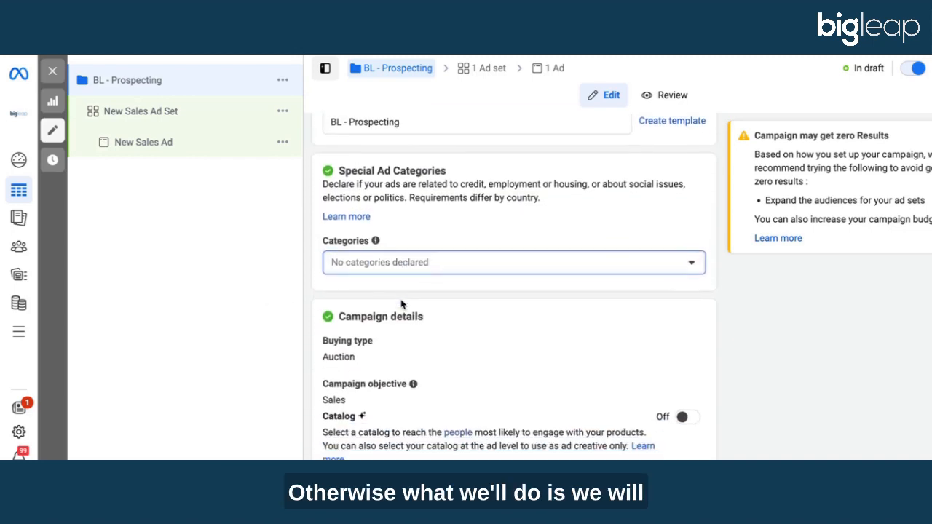
Step: Turn off the Advantage campaign budget for the BL - Prospecting campaign
{"action": "scroll", "coordinate": [401, 305], "scroll_direction": "down", "scroll_amount": 2}
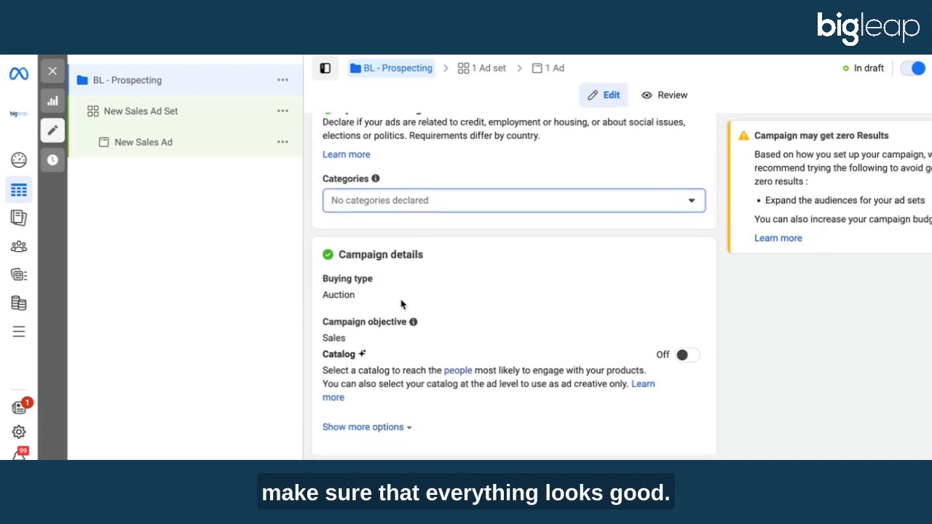
{"action": "scroll", "coordinate": [401, 304], "scroll_direction": "down", "scroll_amount": 5}
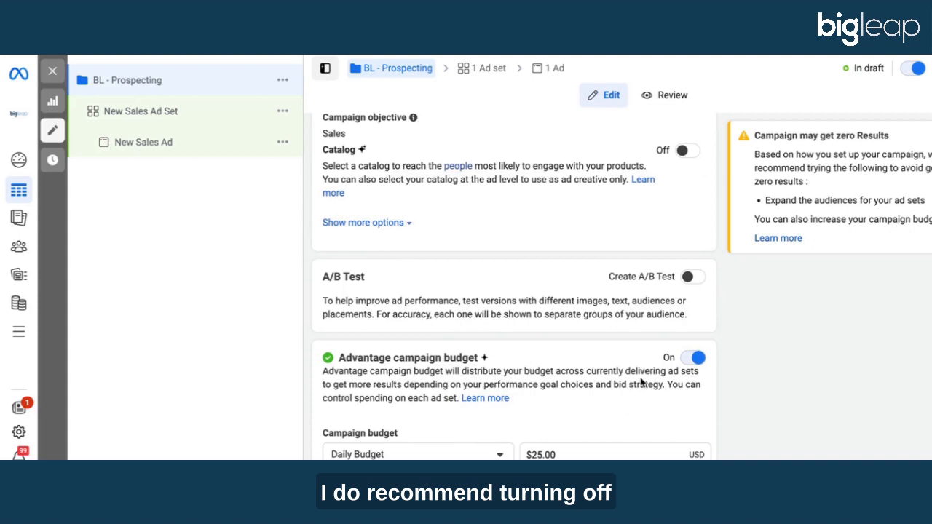
{"action": "left_click", "coordinate": [695, 358]}
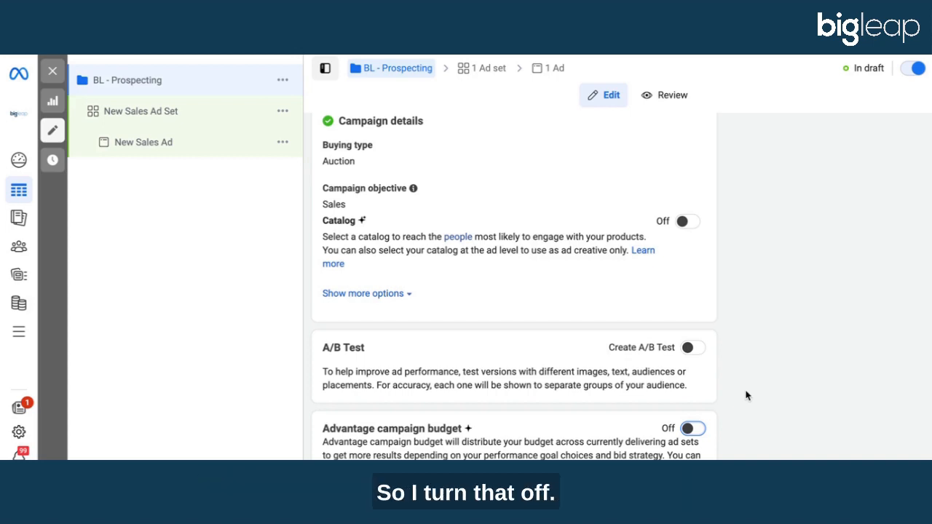
Step: In the New Sales Ad Set, set the conversion location to Website and the conversion event to Purchase
{"action": "left_click", "coordinate": [162, 118]}
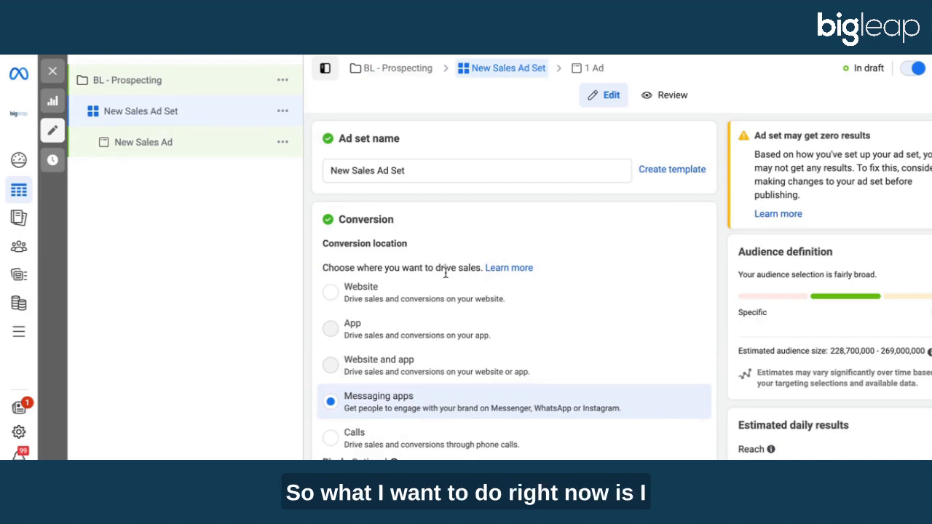
{"action": "left_click", "coordinate": [352, 291]}
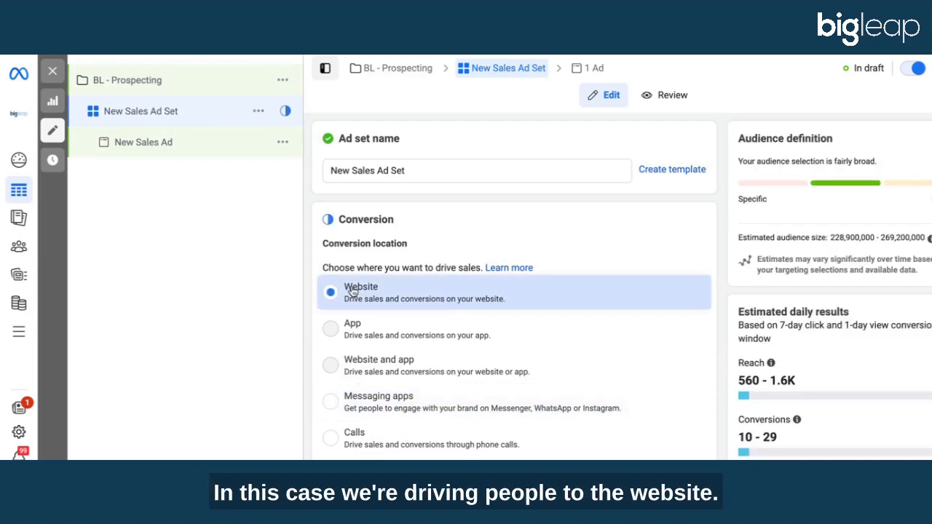
{"action": "scroll", "coordinate": [424, 310], "scroll_direction": "down", "scroll_amount": 3}
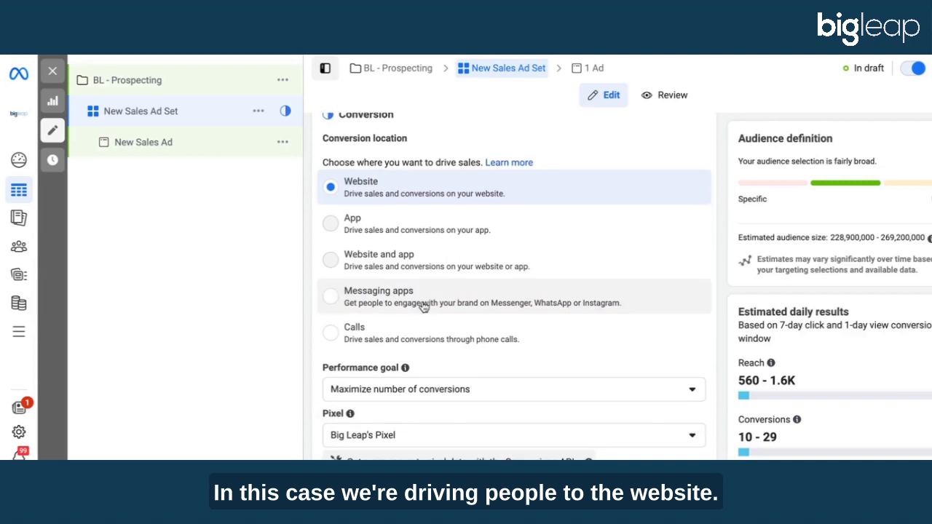
{"action": "scroll", "coordinate": [457, 399], "scroll_direction": "down", "scroll_amount": 2}
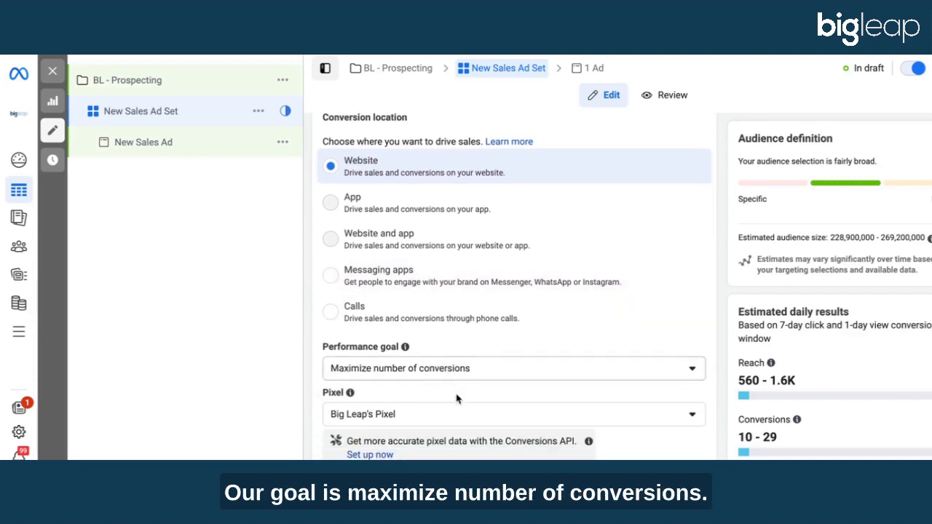
{"action": "scroll", "coordinate": [386, 380], "scroll_direction": "down", "scroll_amount": 3}
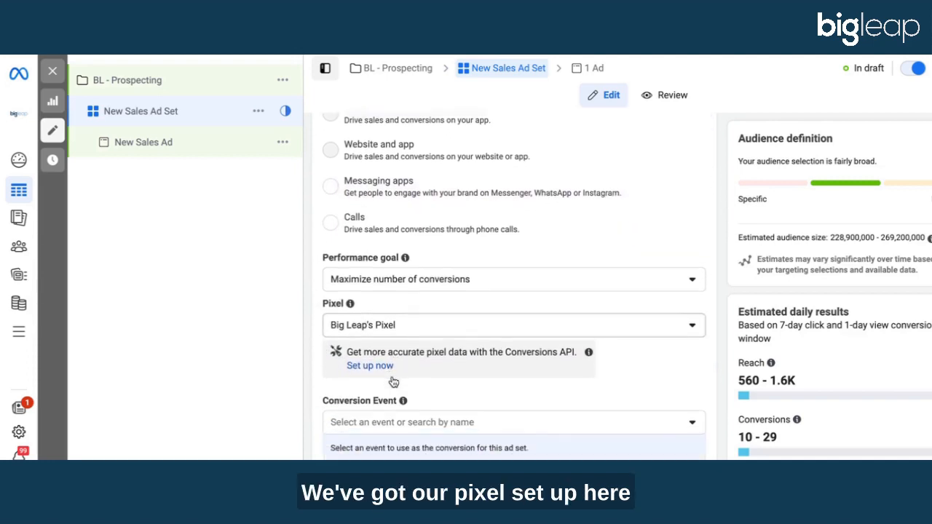
{"action": "left_click", "coordinate": [388, 365]}
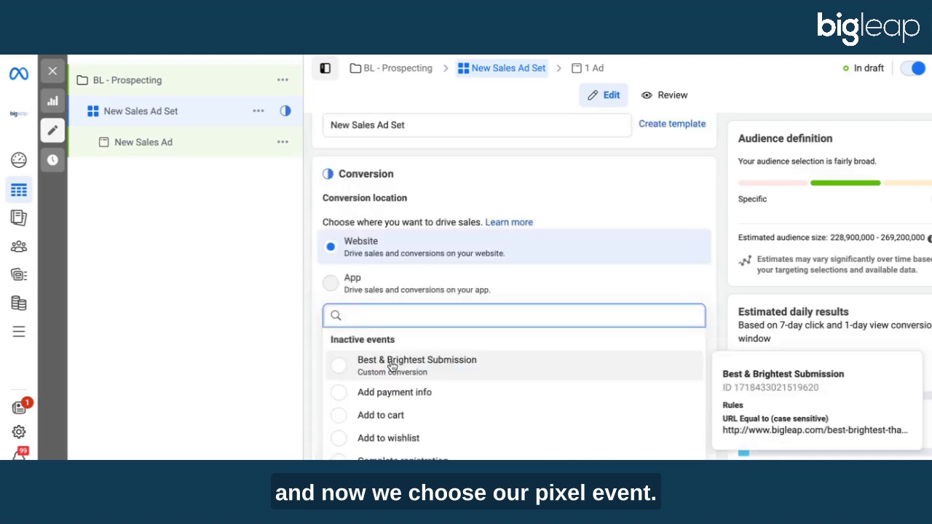
{"action": "scroll", "coordinate": [374, 457], "scroll_direction": "down", "scroll_amount": 5}
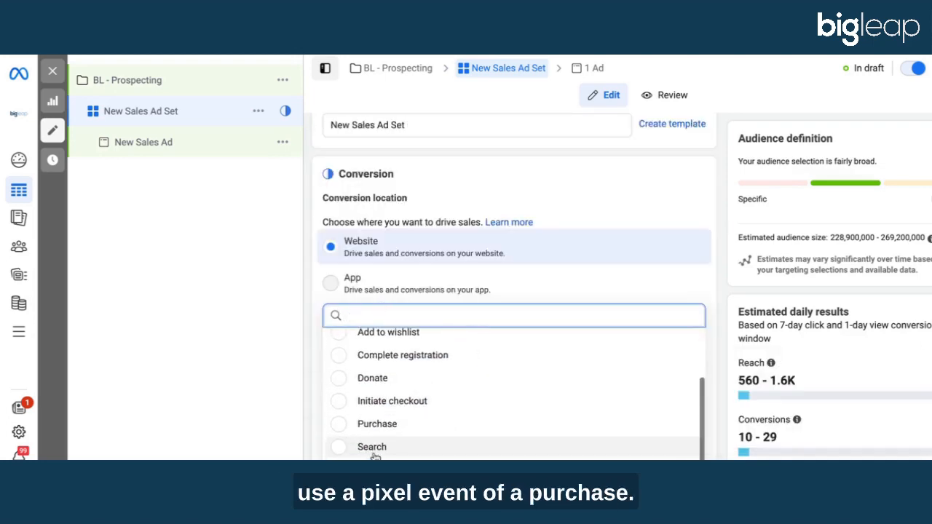
{"action": "scroll", "coordinate": [375, 458], "scroll_direction": "down", "scroll_amount": 1}
{"action": "scroll", "coordinate": [375, 452], "scroll_direction": "up", "scroll_amount": 3}
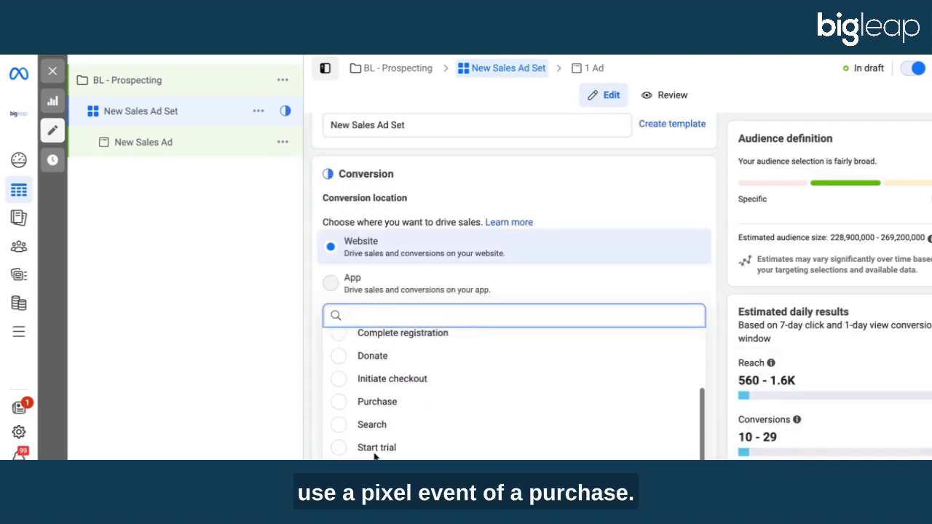
{"action": "left_click", "coordinate": [386, 408]}
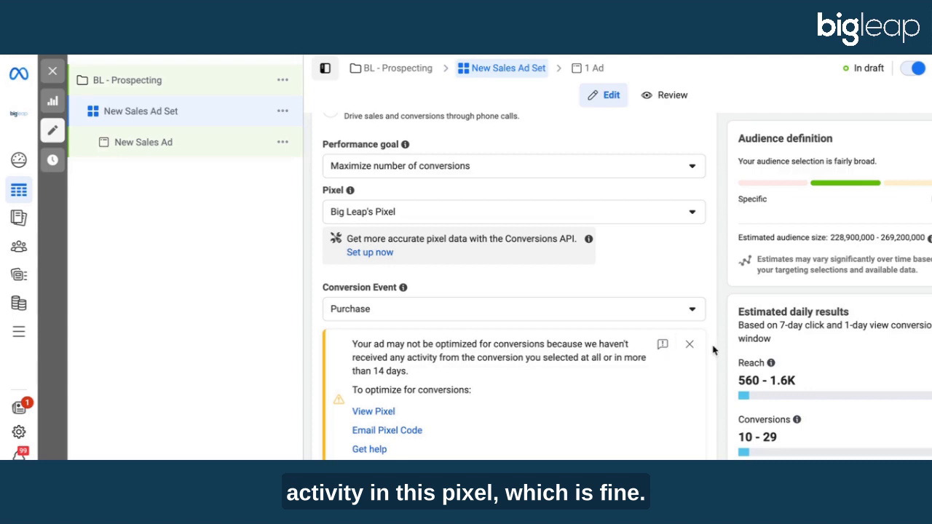
{"action": "left_click", "coordinate": [688, 344]}
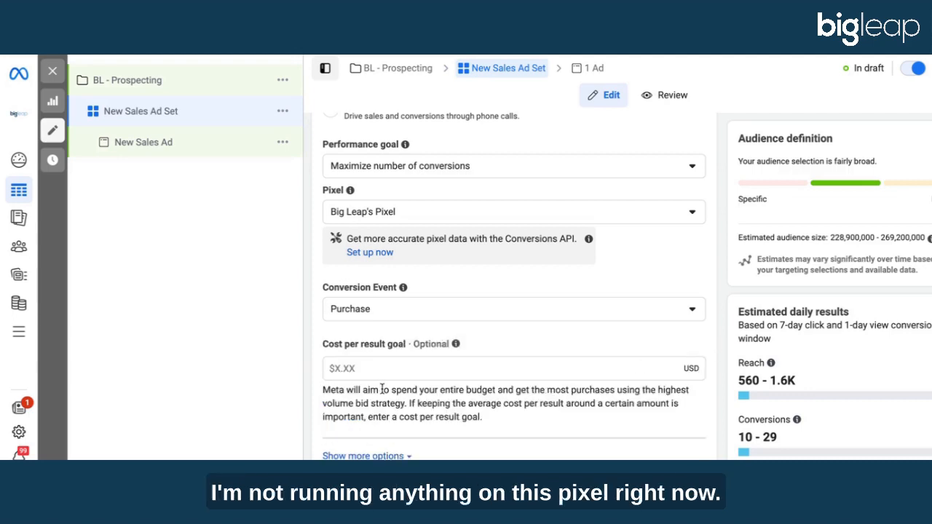
Step: Turn on dynamic creative for the New Sales Ad Set and accept its conditions
{"action": "scroll", "coordinate": [382, 389], "scroll_direction": "down", "scroll_amount": 4}
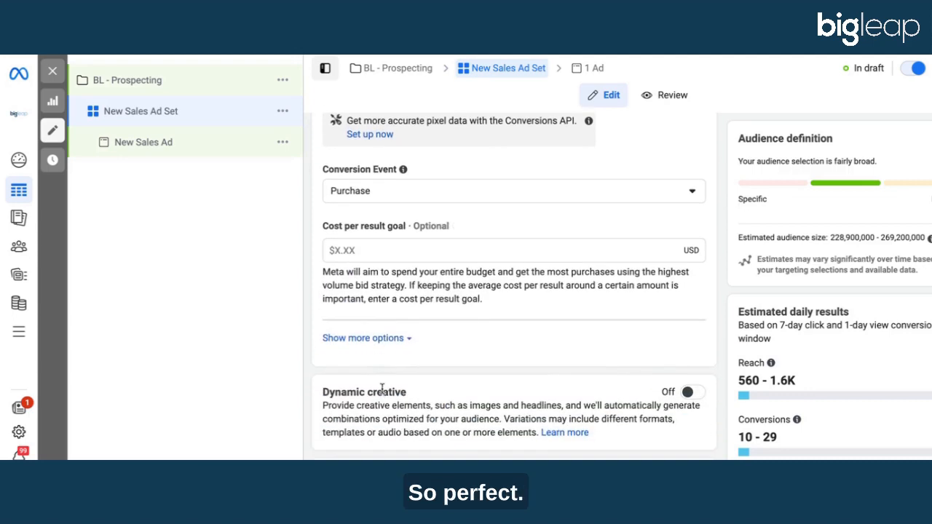
{"action": "scroll", "coordinate": [382, 389], "scroll_direction": "down", "scroll_amount": 1}
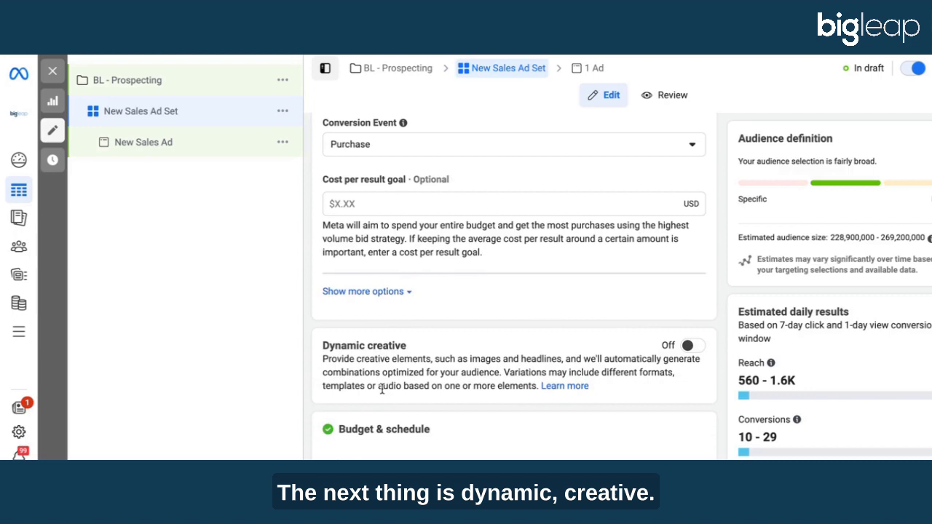
{"action": "left_click", "coordinate": [688, 347]}
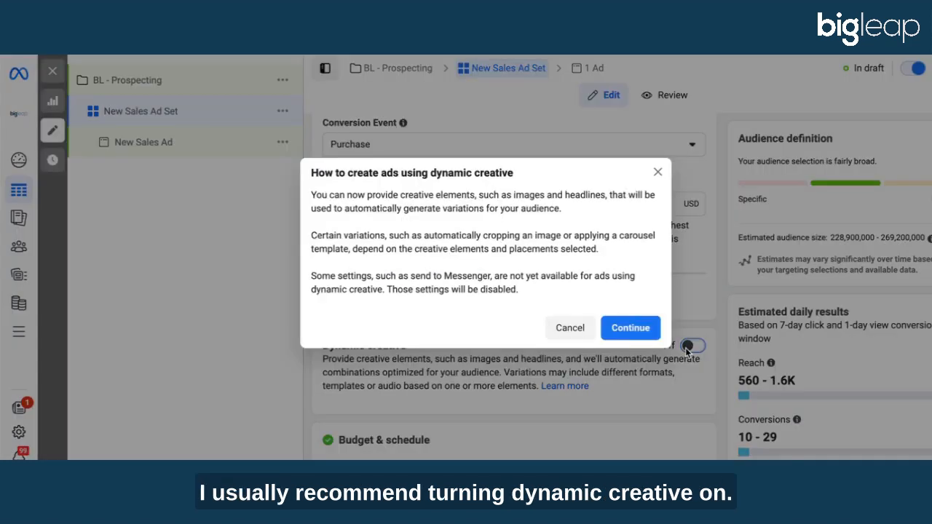
{"action": "left_click", "coordinate": [631, 328]}
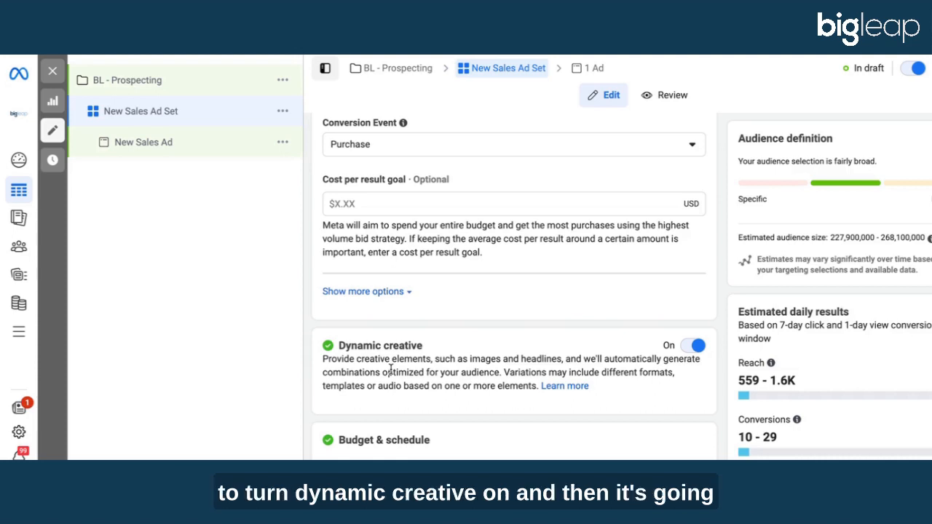
Step: Exclude the custom audience "BL - WV Last 30 Days" from the ad set's audience
{"action": "scroll", "coordinate": [391, 370], "scroll_direction": "down", "scroll_amount": 5}
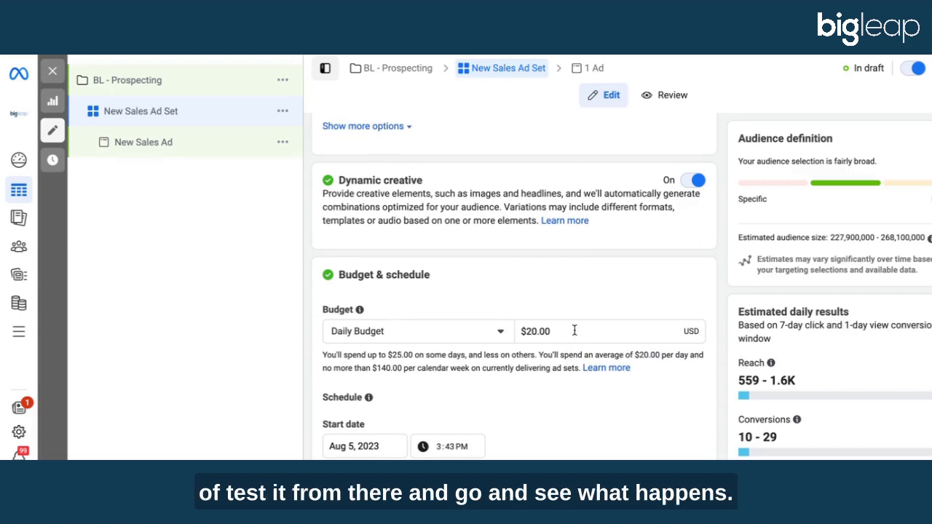
{"action": "scroll", "coordinate": [575, 331], "scroll_direction": "down", "scroll_amount": 3}
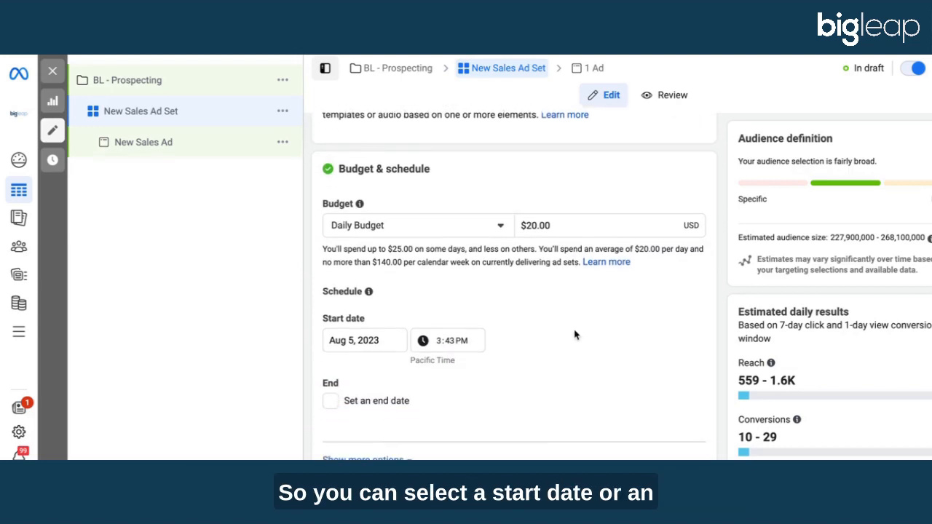
{"action": "scroll", "coordinate": [412, 426], "scroll_direction": "down", "scroll_amount": 4}
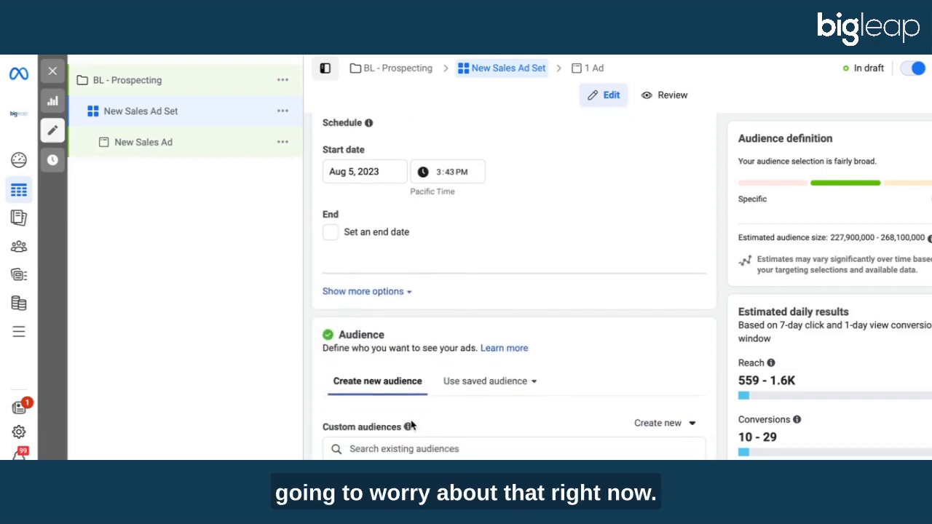
{"action": "scroll", "coordinate": [412, 426], "scroll_direction": "down", "scroll_amount": 3}
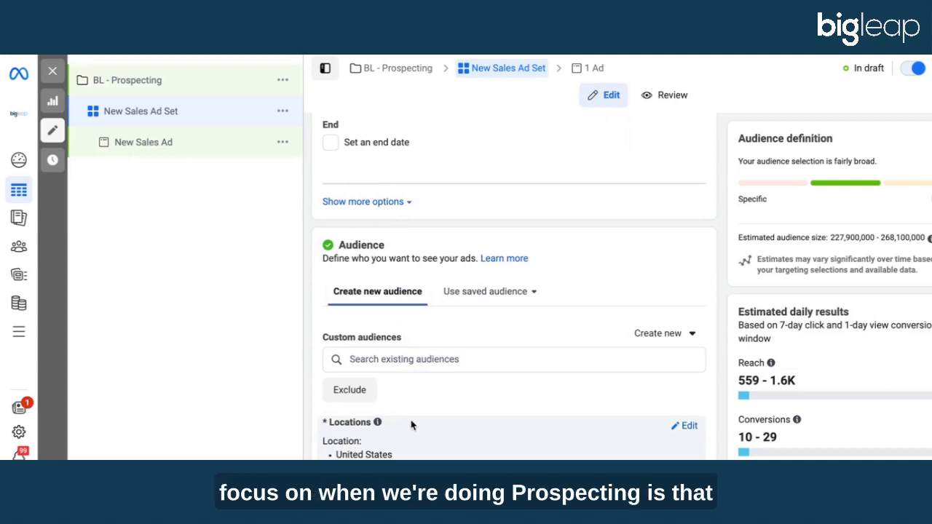
{"action": "left_click", "coordinate": [348, 392]}
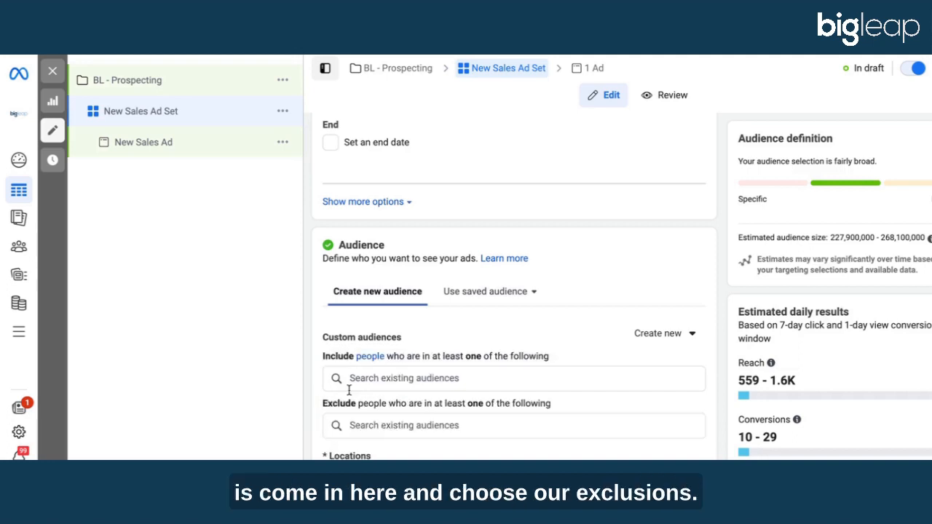
{"action": "left_click", "coordinate": [357, 429]}
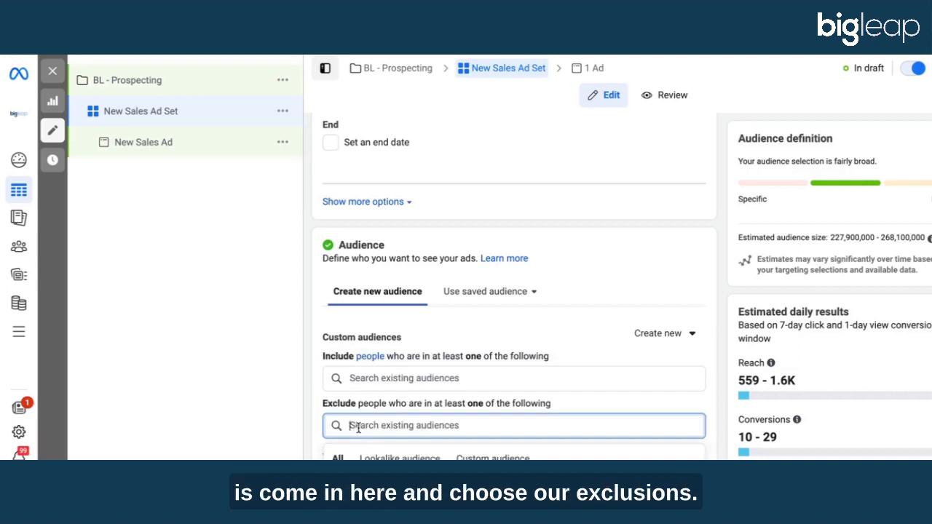
{"action": "scroll", "coordinate": [372, 428], "scroll_direction": "down", "scroll_amount": 1}
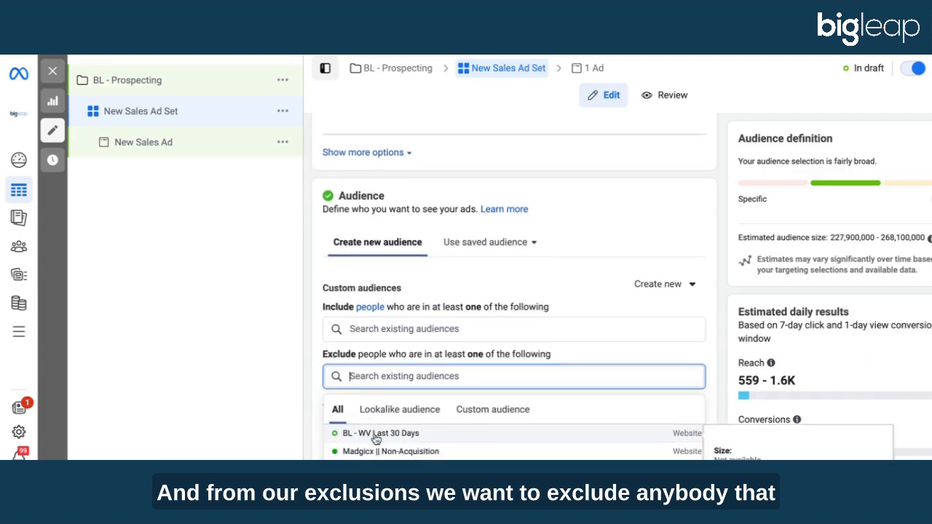
{"action": "left_click", "coordinate": [371, 433]}
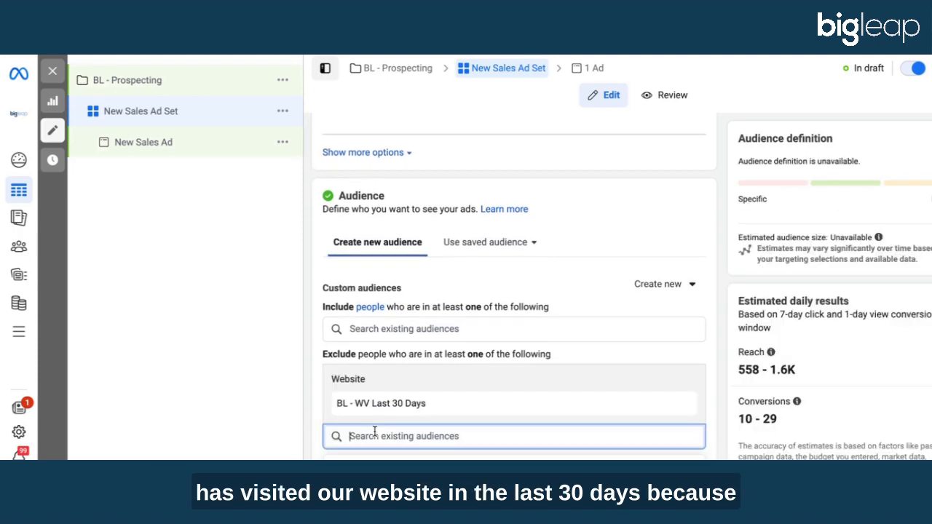
{"action": "left_click", "coordinate": [235, 420]}
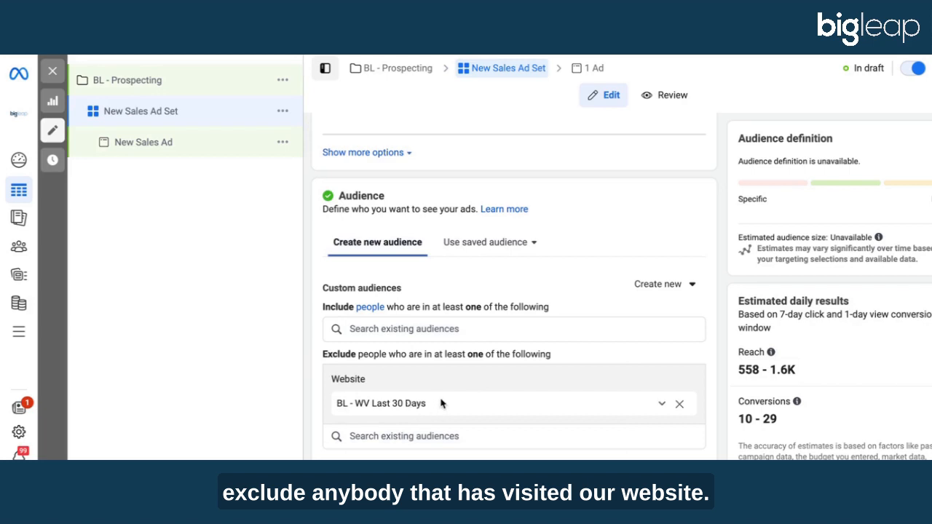
Step: Look through the existing audiences for a purchaser audience to exclude from the ad set
{"action": "left_click", "coordinate": [416, 434]}
{"action": "scroll", "coordinate": [416, 434], "scroll_direction": "down", "scroll_amount": 3}
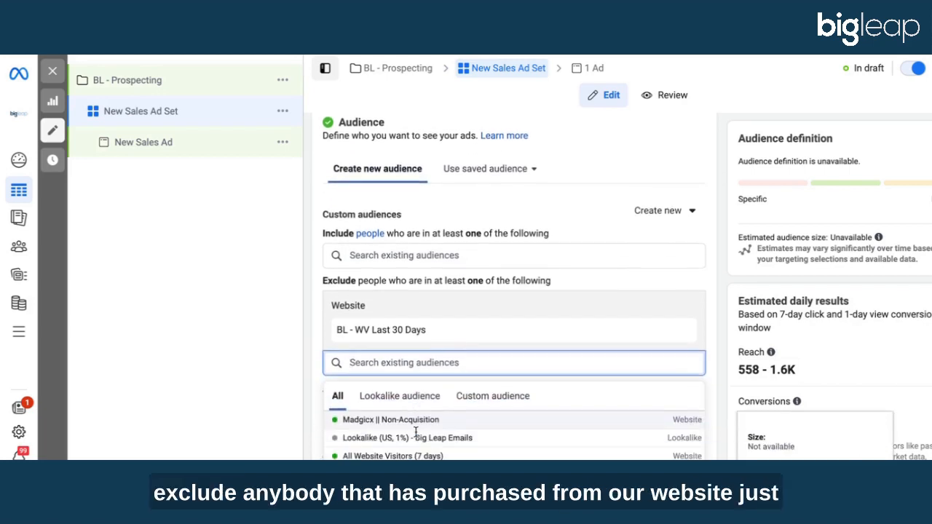
{"action": "scroll", "coordinate": [416, 435], "scroll_direction": "down", "scroll_amount": 1}
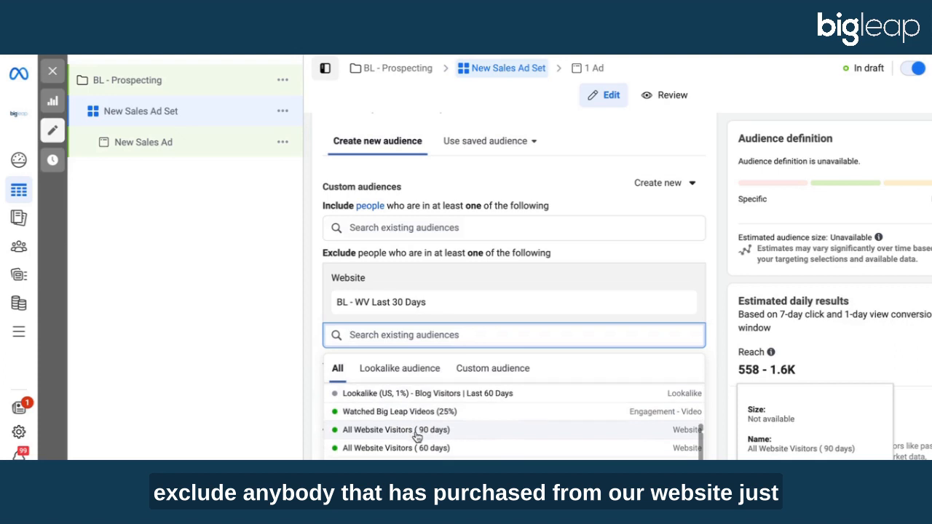
{"action": "scroll", "coordinate": [417, 436], "scroll_direction": "down", "scroll_amount": 2}
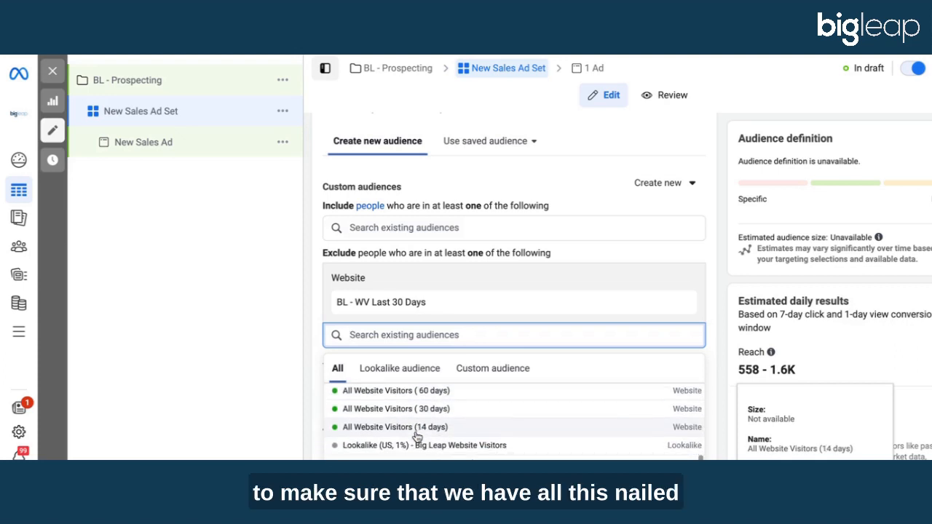
{"action": "scroll", "coordinate": [370, 443], "scroll_direction": "up", "scroll_amount": 5}
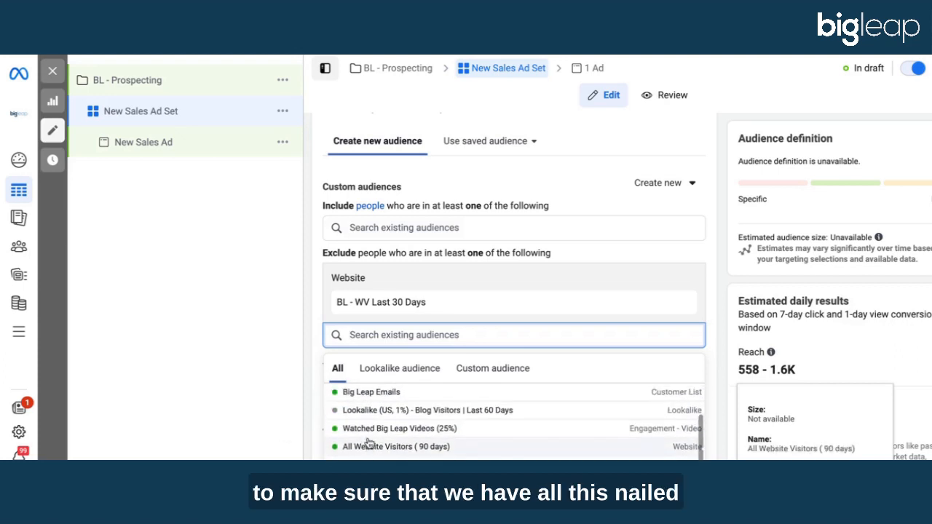
{"action": "left_click", "coordinate": [206, 367]}
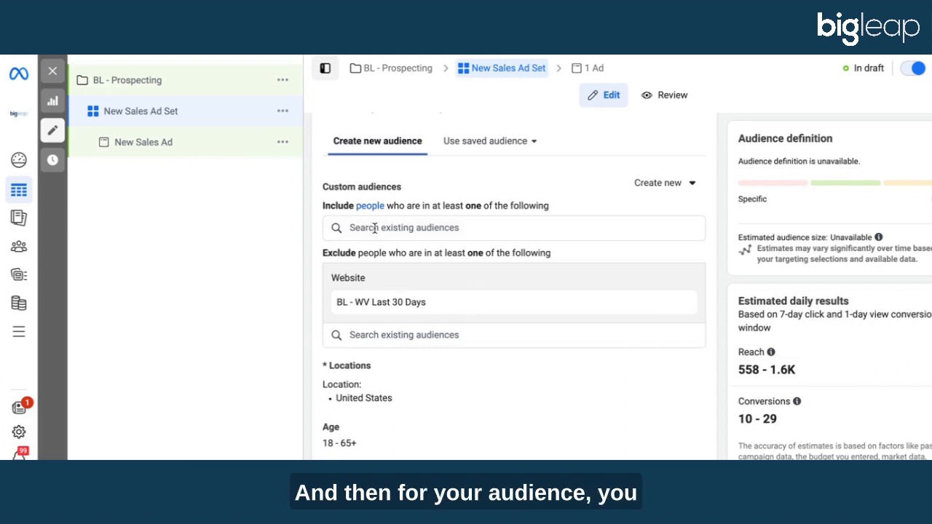
Step: Review the ad set's location, age, gender, detailed targeting and language options
{"action": "scroll", "coordinate": [374, 228], "scroll_direction": "down", "scroll_amount": 5}
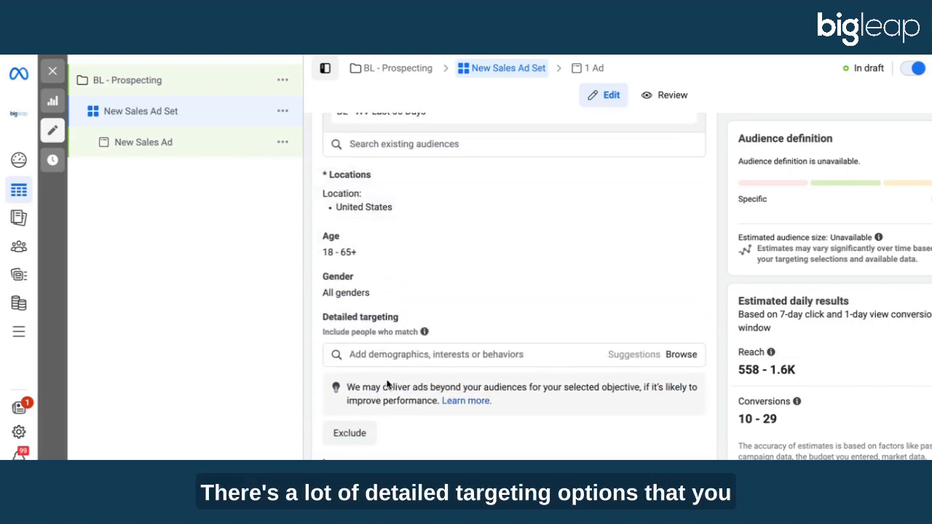
{"action": "left_click", "coordinate": [402, 353]}
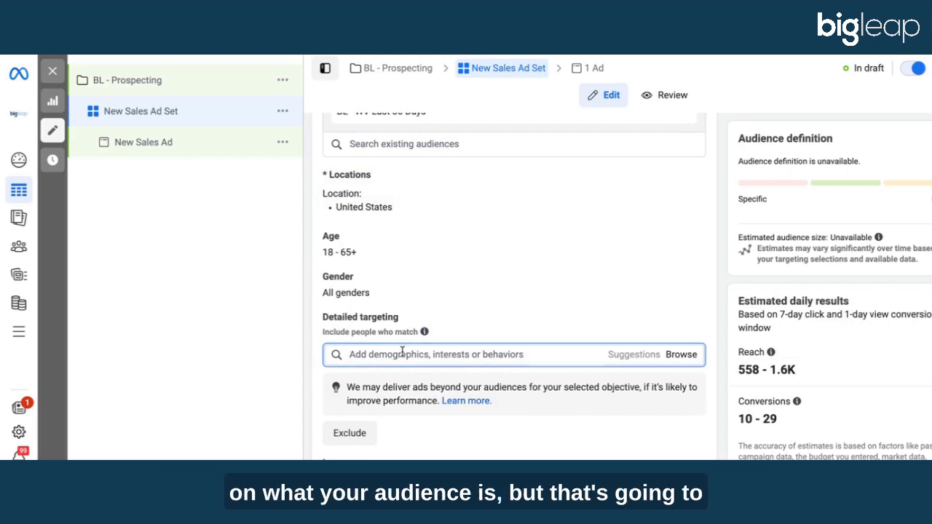
{"action": "scroll", "coordinate": [402, 354], "scroll_direction": "down", "scroll_amount": 5}
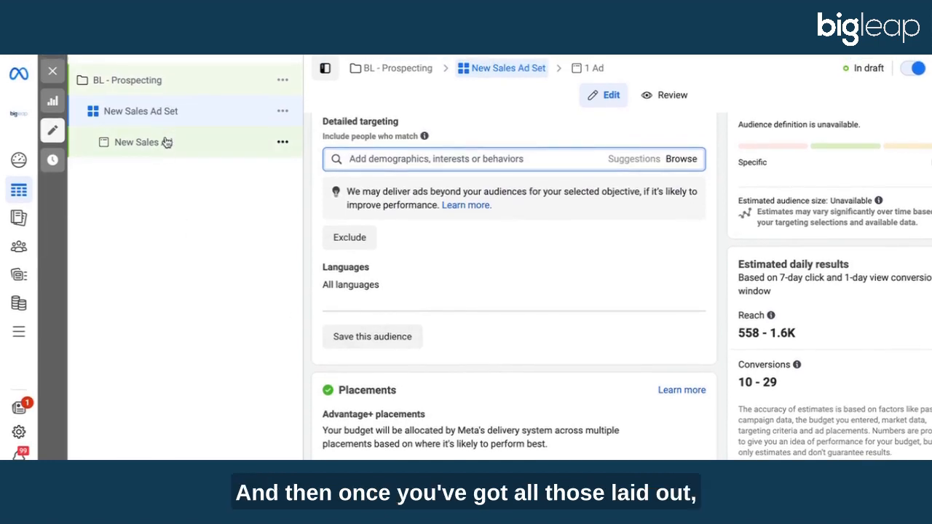
Step: Open the New Sales Ad and add a second primary text option to its ad creative
{"action": "left_click", "coordinate": [166, 142]}
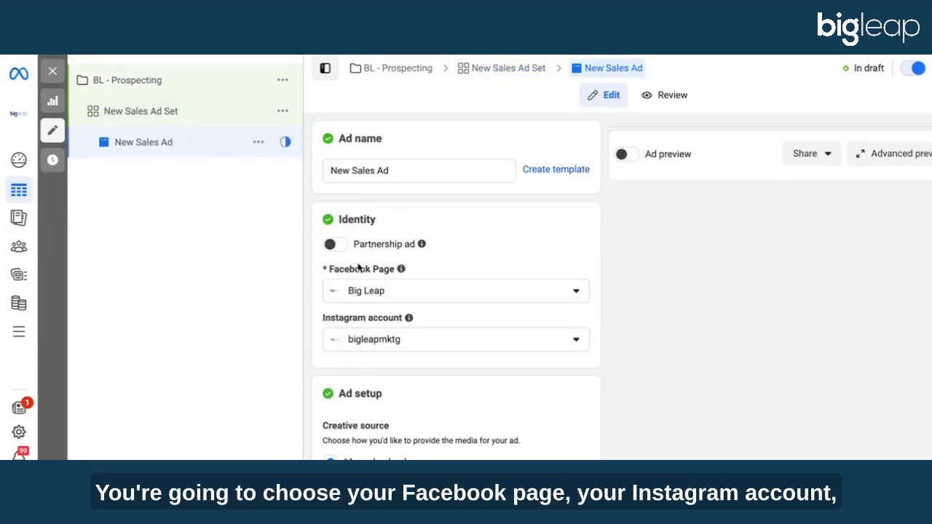
{"action": "scroll", "coordinate": [391, 337], "scroll_direction": "down", "scroll_amount": 3}
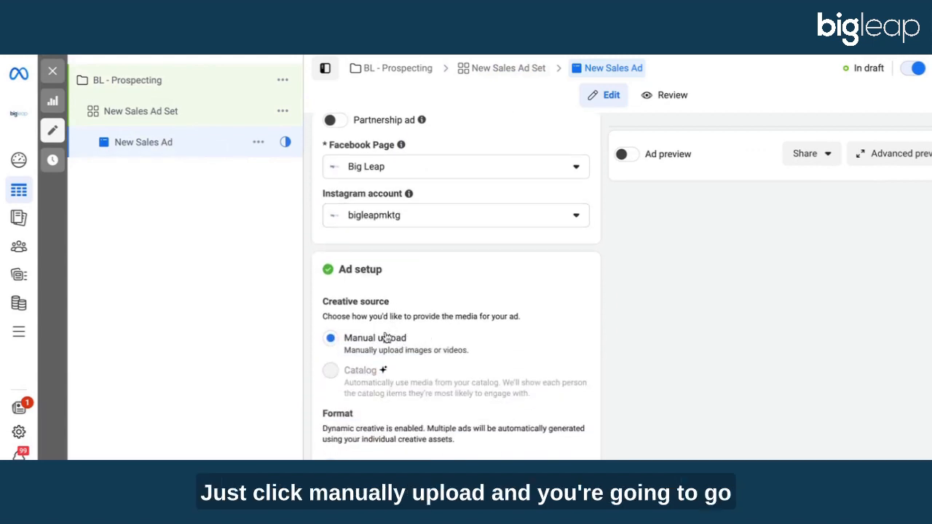
{"action": "scroll", "coordinate": [394, 333], "scroll_direction": "down", "scroll_amount": 1}
{"action": "scroll", "coordinate": [393, 333], "scroll_direction": "down", "scroll_amount": 5}
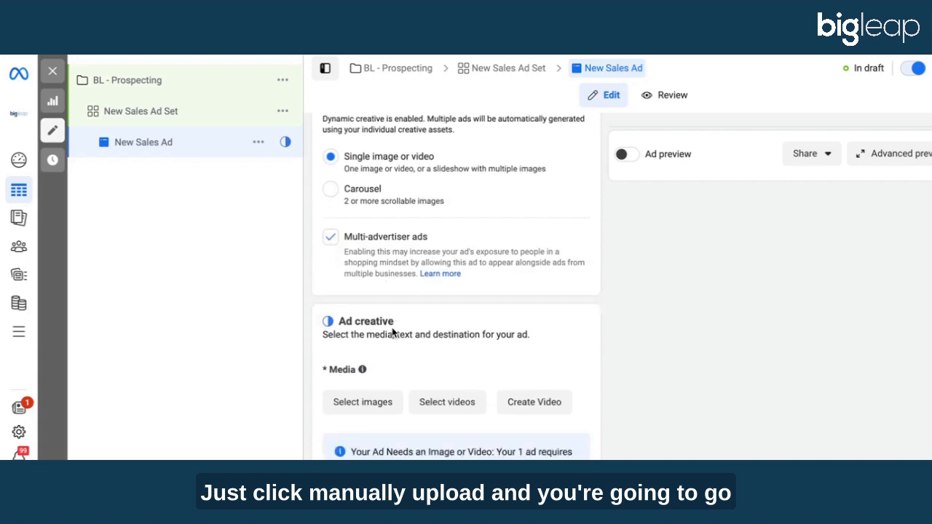
{"action": "scroll", "coordinate": [392, 333], "scroll_direction": "down", "scroll_amount": 3}
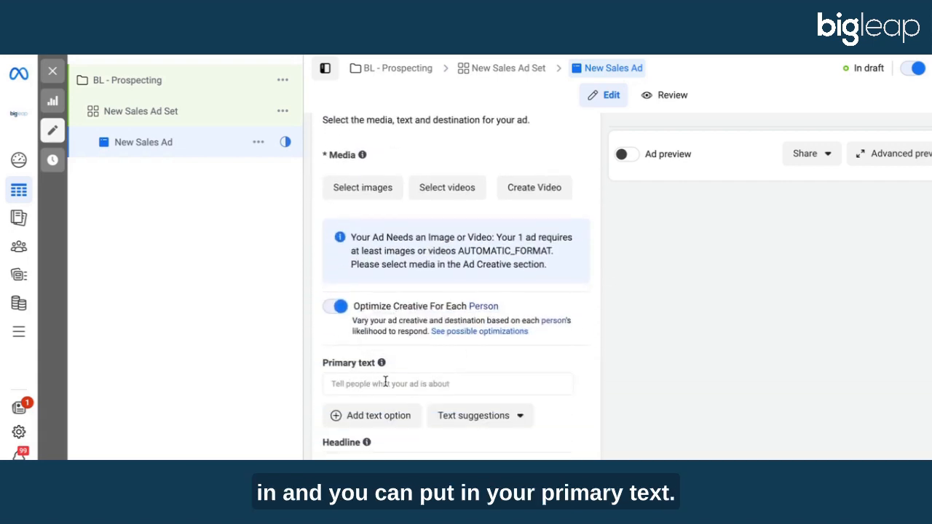
{"action": "left_click", "coordinate": [368, 416]}
Step: Set the New Sales Ad's call to action to Shop now
{"action": "scroll", "coordinate": [370, 412], "scroll_direction": "down", "scroll_amount": 3}
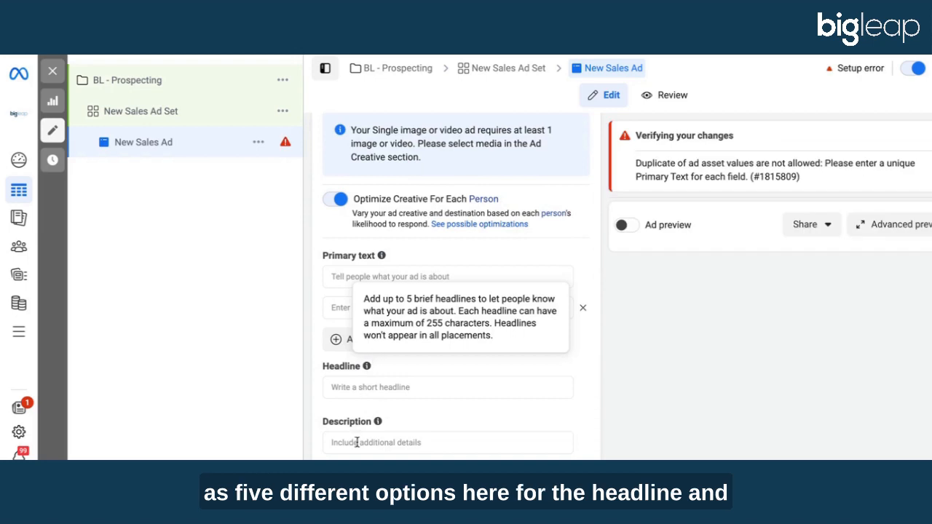
{"action": "left_click", "coordinate": [366, 387]}
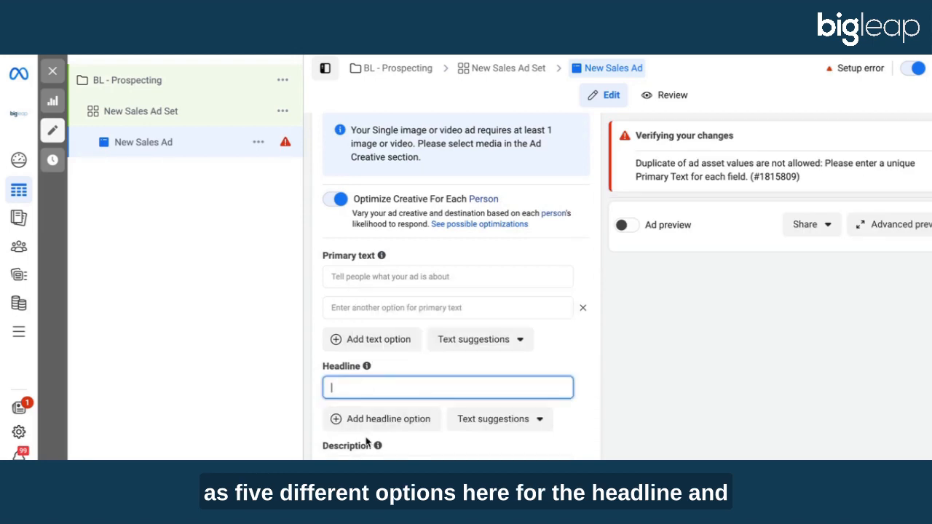
{"action": "scroll", "coordinate": [368, 430], "scroll_direction": "down", "scroll_amount": 2}
{"action": "scroll", "coordinate": [367, 430], "scroll_direction": "down", "scroll_amount": 1}
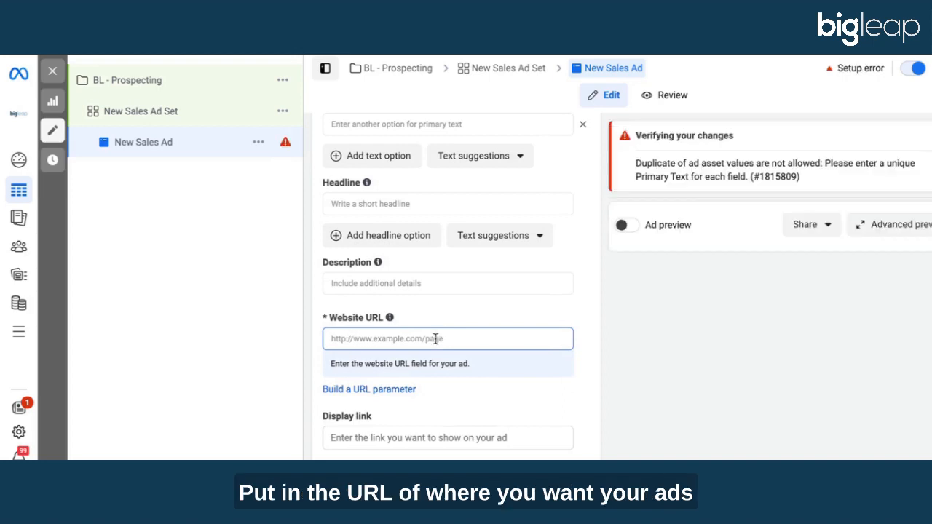
{"action": "scroll", "coordinate": [436, 341], "scroll_direction": "down", "scroll_amount": 3}
{"action": "scroll", "coordinate": [436, 343], "scroll_direction": "down", "scroll_amount": 1}
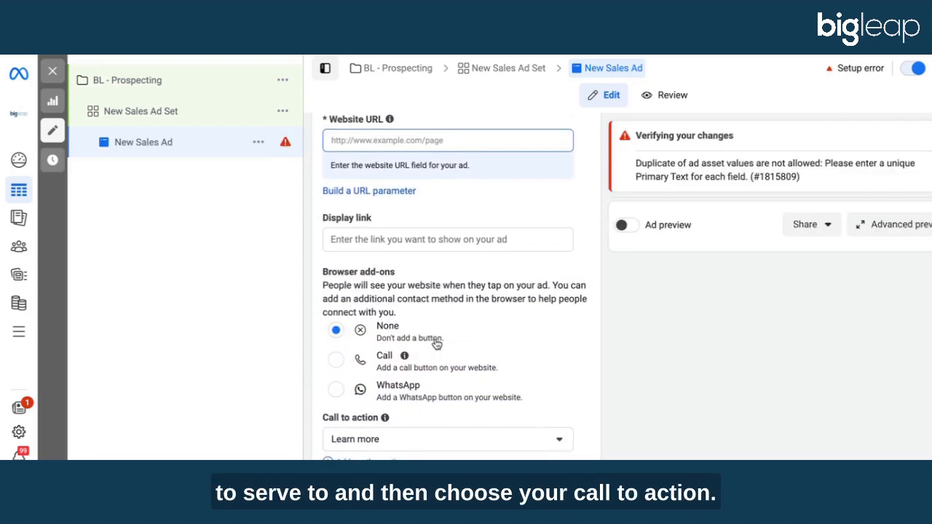
{"action": "left_click", "coordinate": [417, 437]}
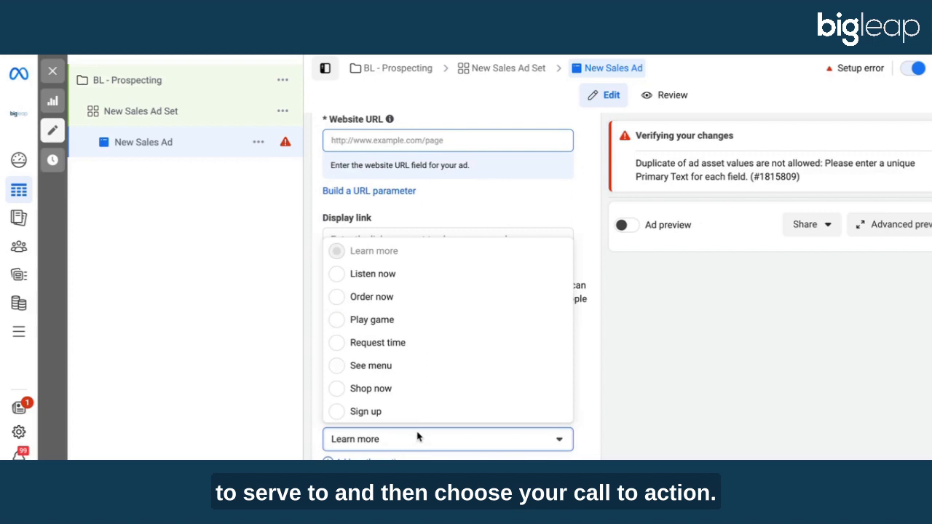
{"action": "left_click", "coordinate": [400, 389]}
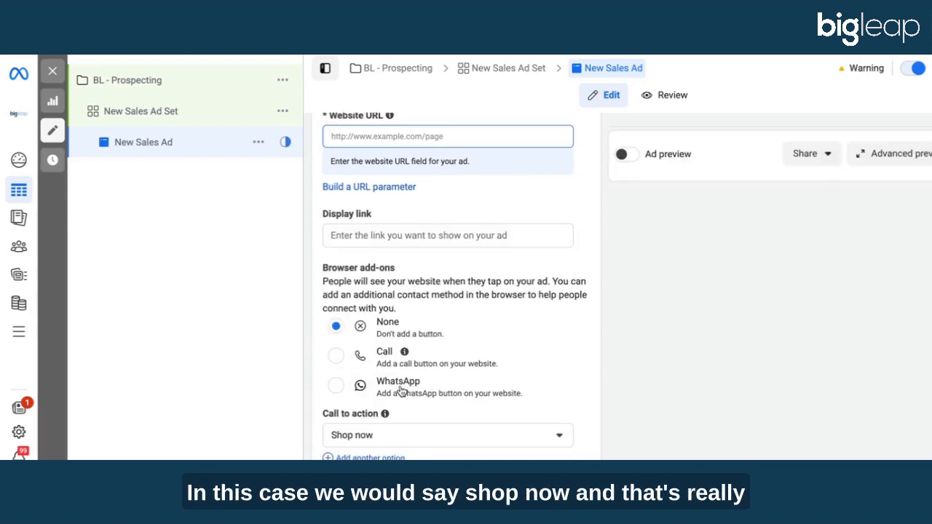
{"action": "scroll", "coordinate": [401, 391], "scroll_direction": "down", "scroll_amount": 5}
{"action": "scroll", "coordinate": [400, 387], "scroll_direction": "down", "scroll_amount": 3}
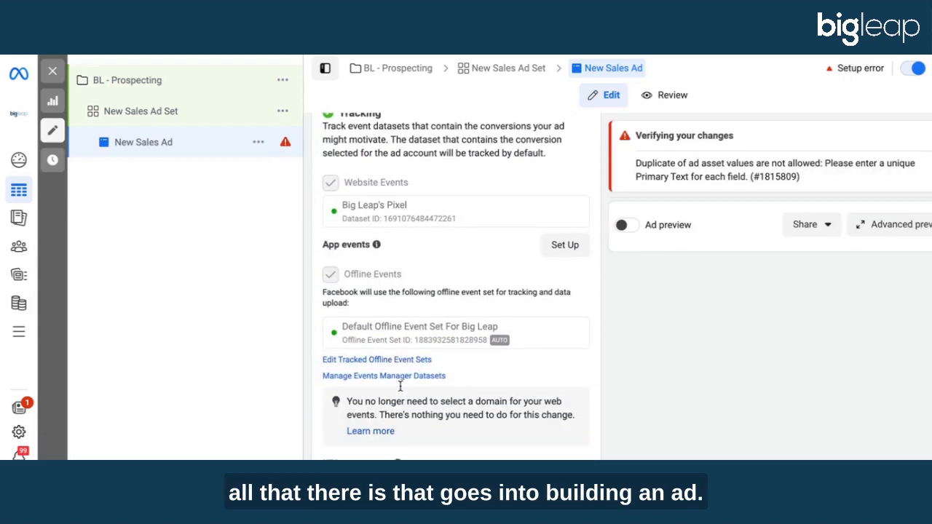